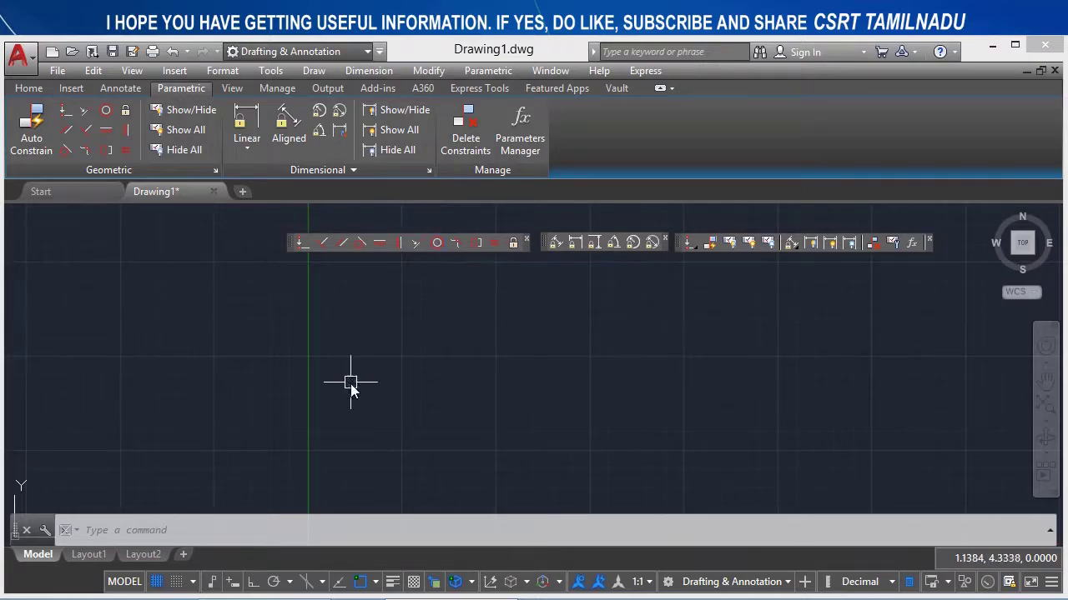
Draw a large circle and a small circle beside it with the CIRCLE command
click(430, 367)
click(519, 434)
text(c)
key(Return)
click(252, 390)
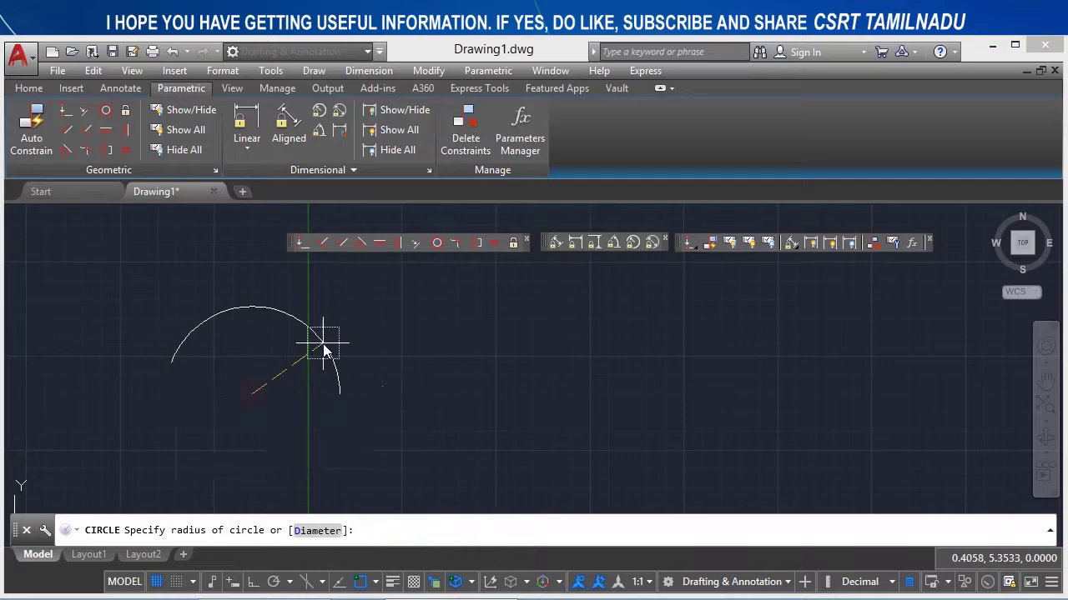
click(324, 349)
text(c)
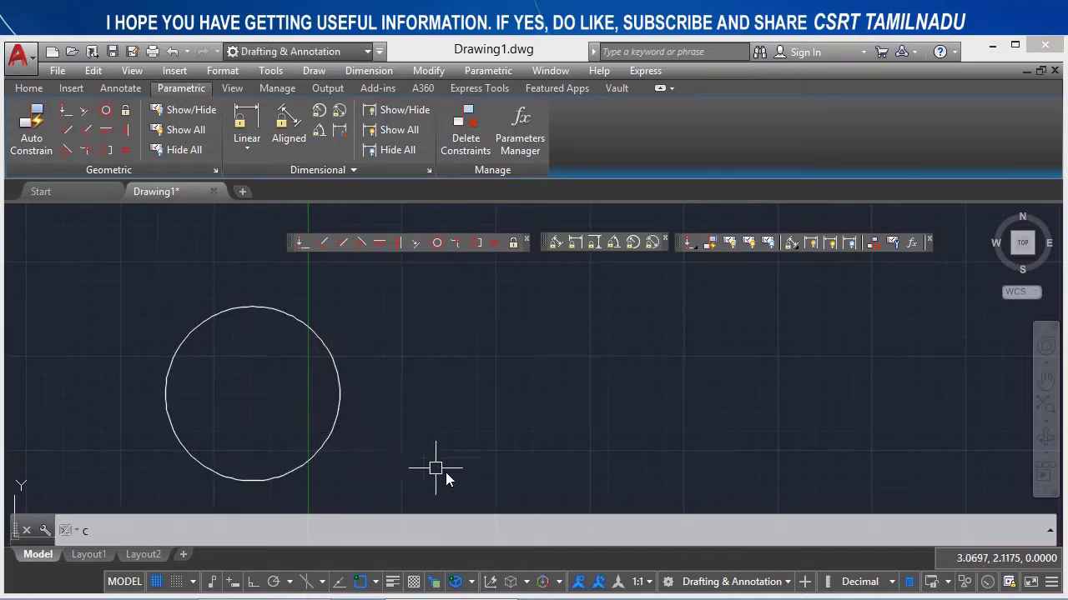
key(Return)
click(476, 423)
click(496, 422)
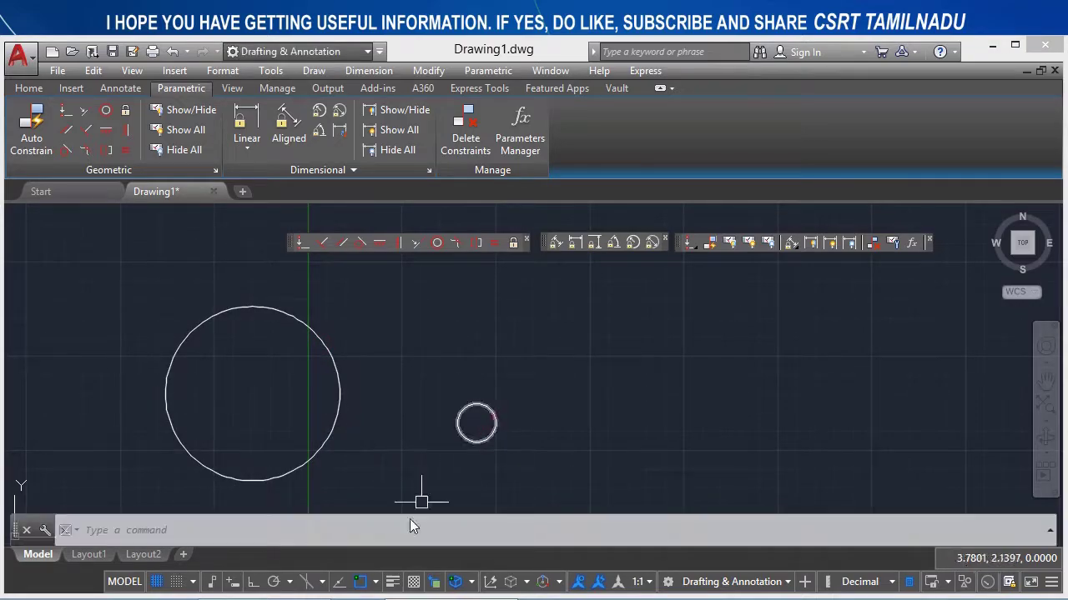
Make the small circle concentric with the large one, then drag the pair right by its centre
click(437, 243)
click(339, 364)
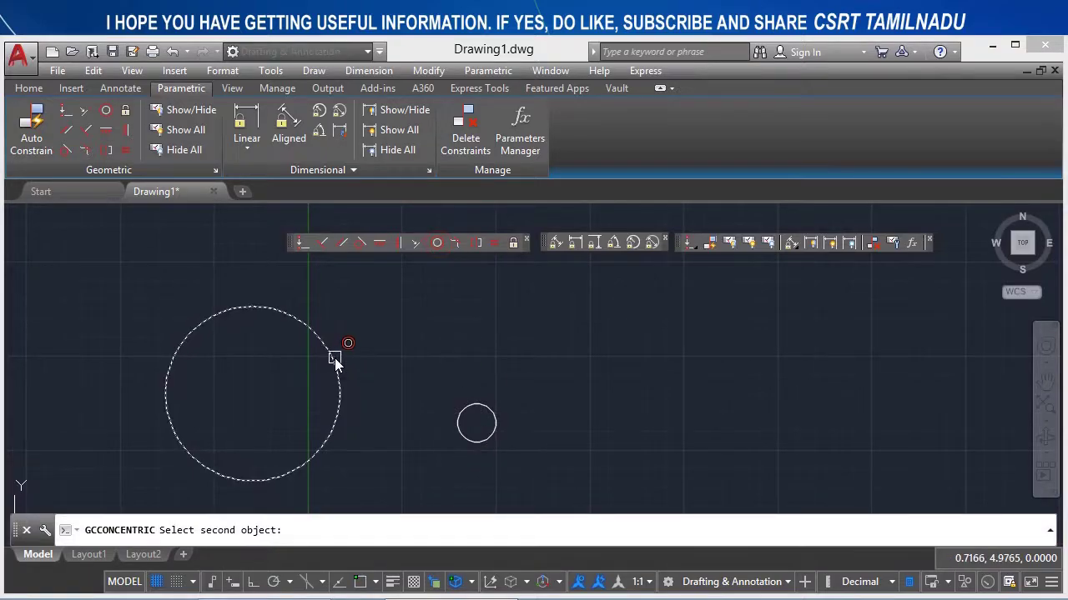
click(486, 408)
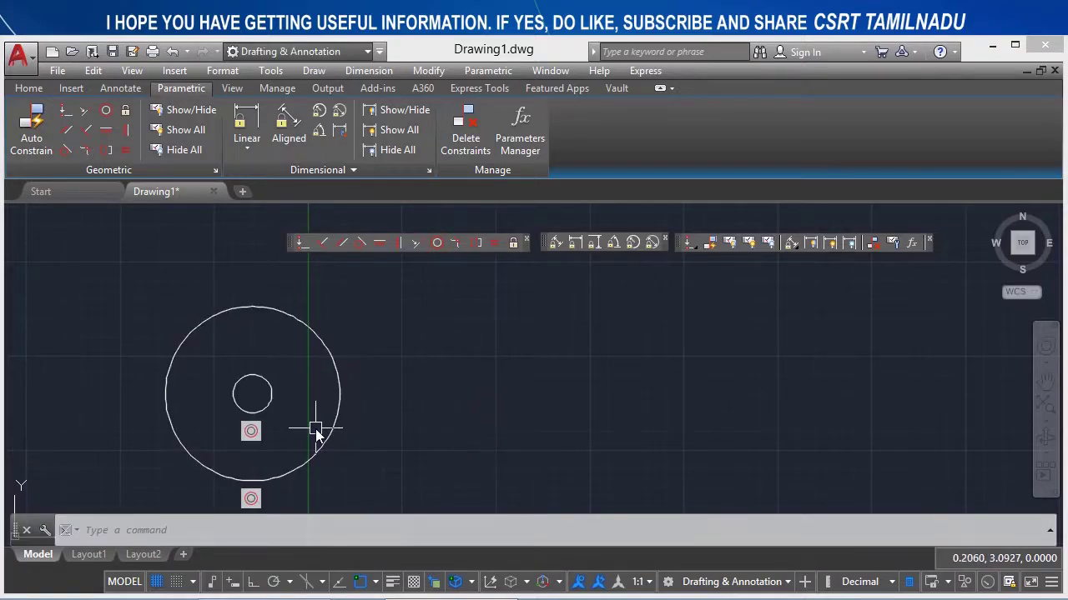
middle_drag(334, 422, 540, 418)
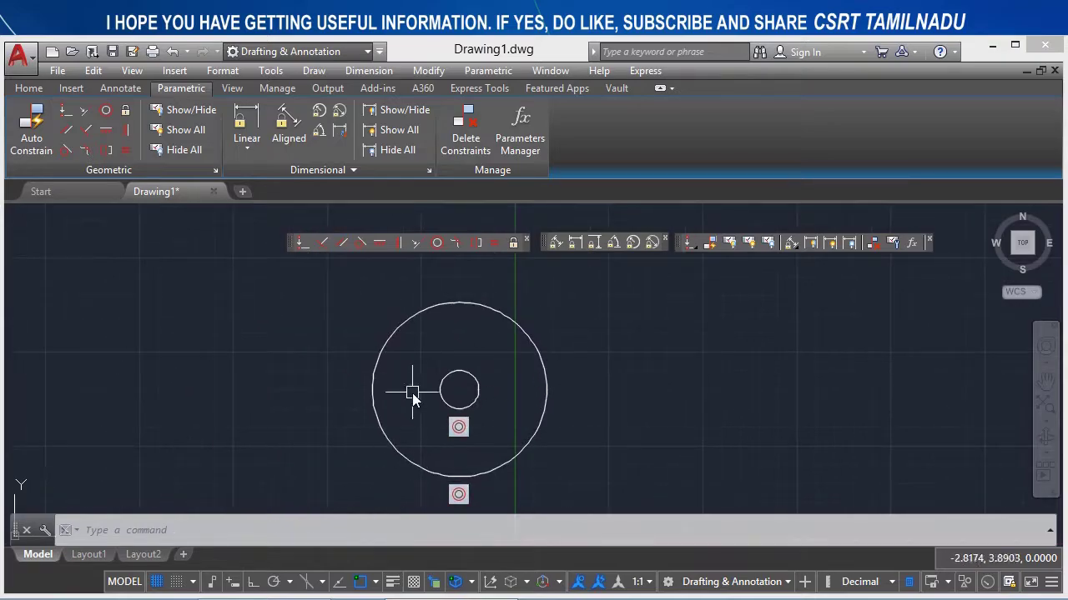
click(471, 378)
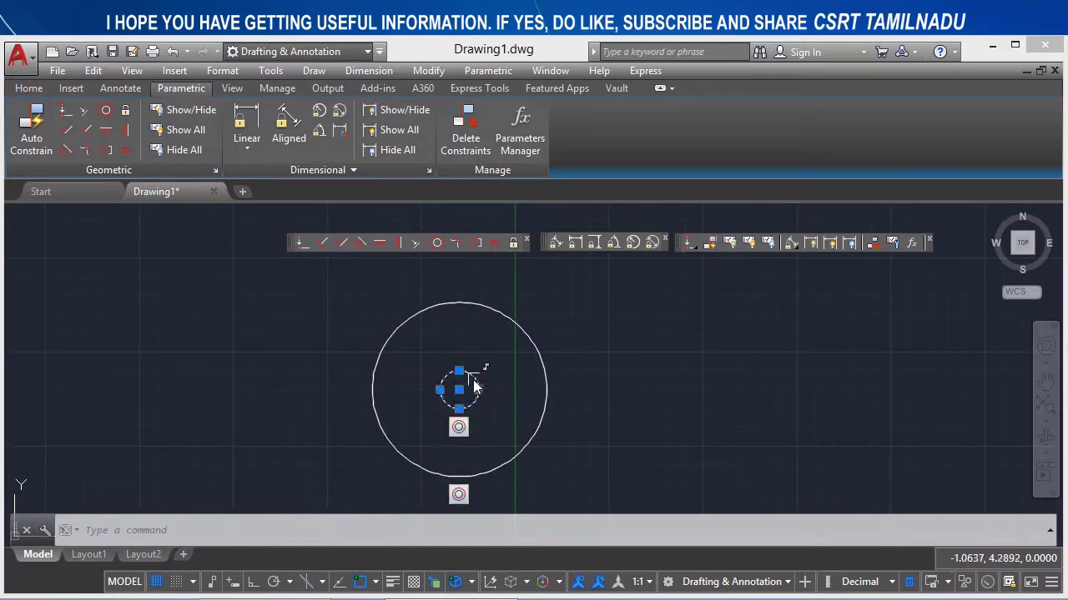
click(460, 389)
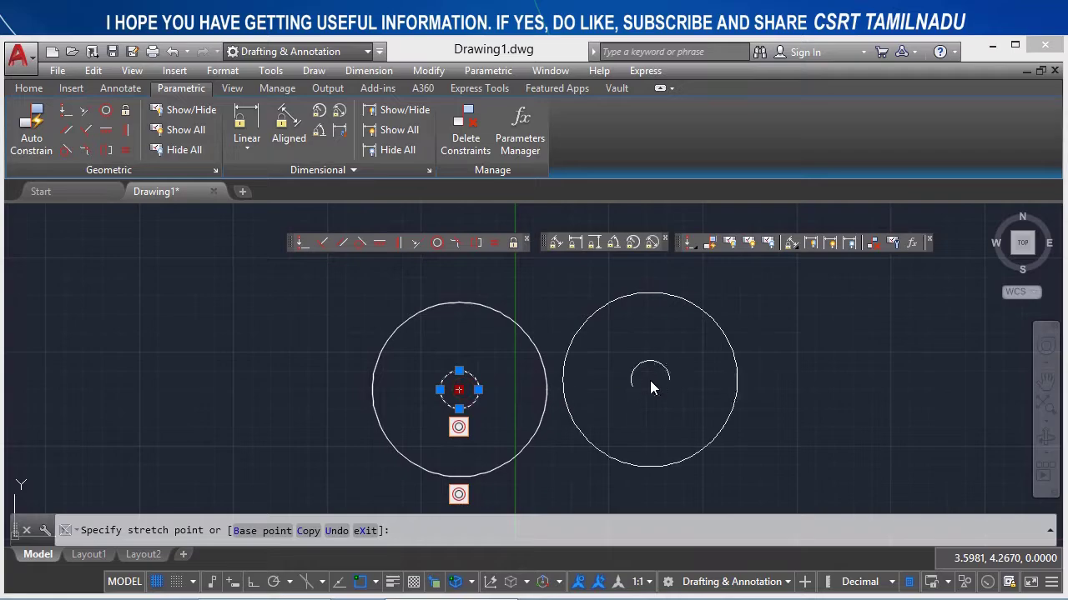
click(650, 380)
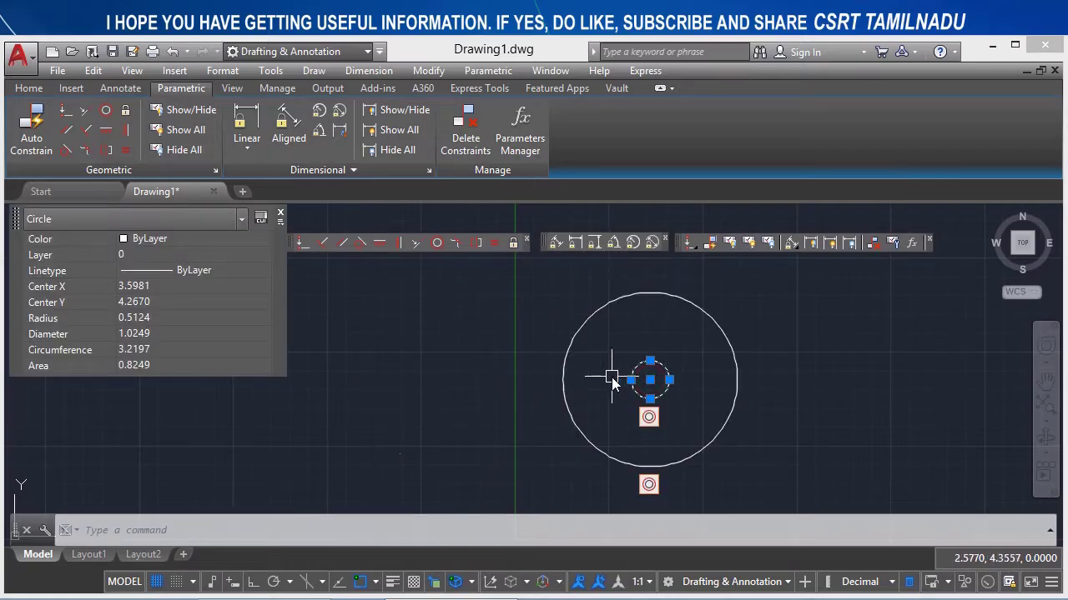
Drag the large circle's centre grip to move the pair left, then select both circles
key(Escape)
click(573, 419)
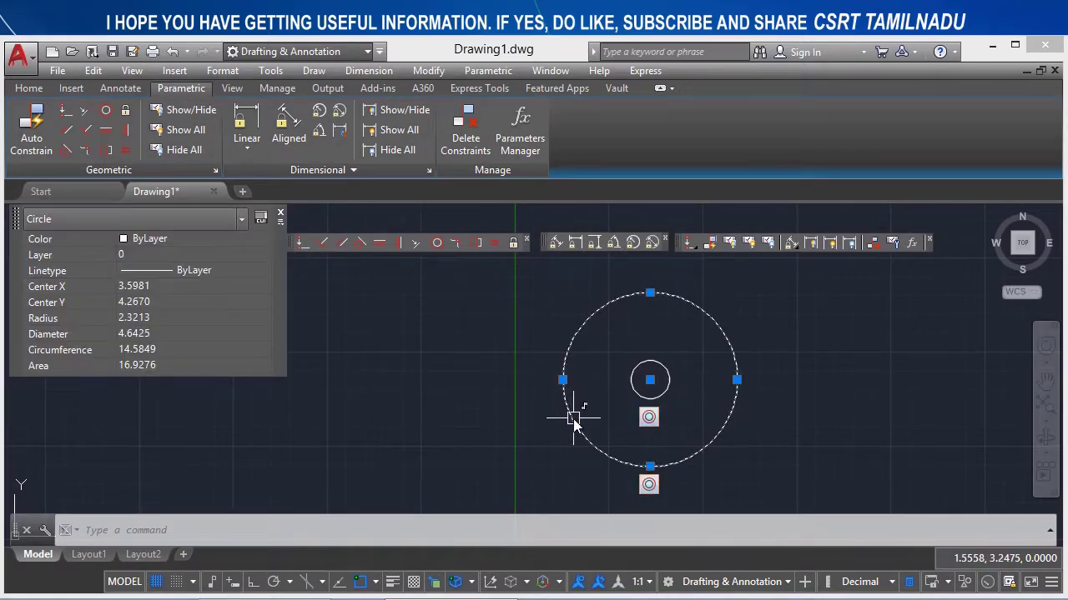
click(651, 381)
click(347, 410)
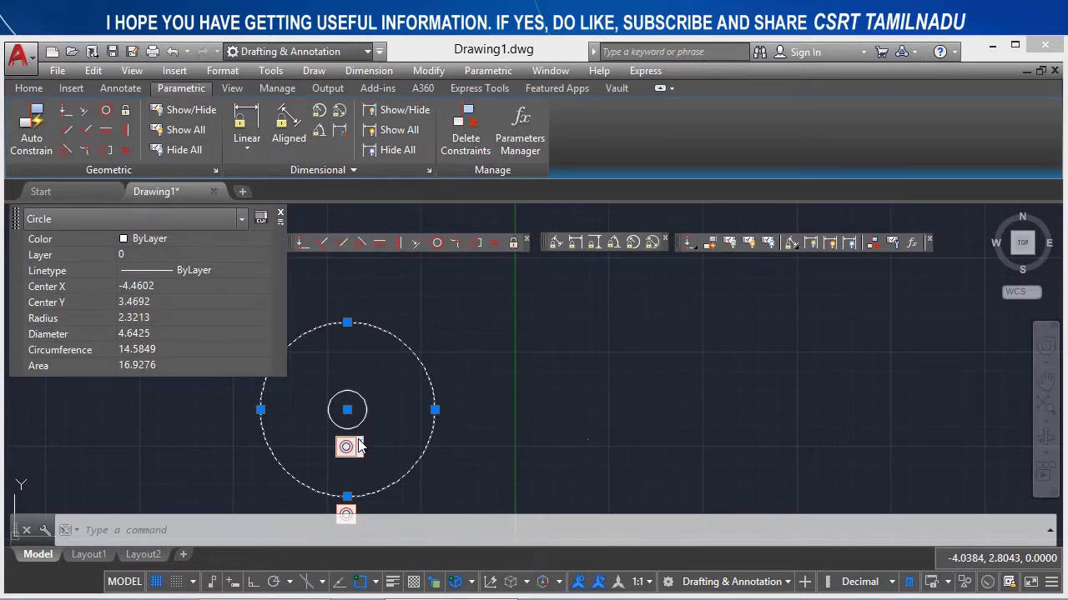
click(467, 344)
click(258, 474)
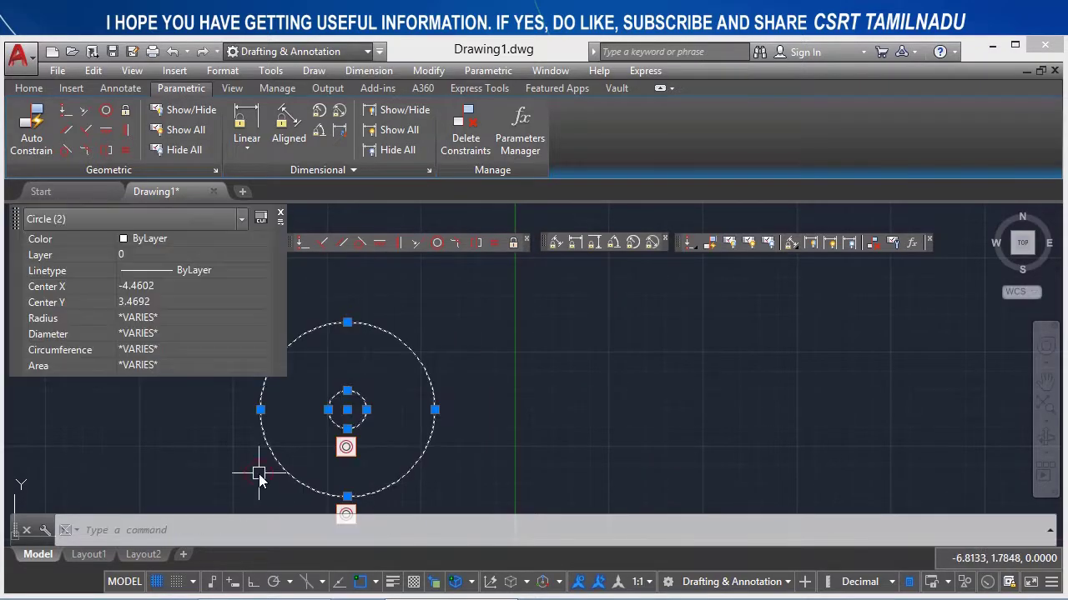
Delete both circles, then start Concentric via GCCONCENTRIC and the Parametric Geometric Constraints menu
key(Delete)
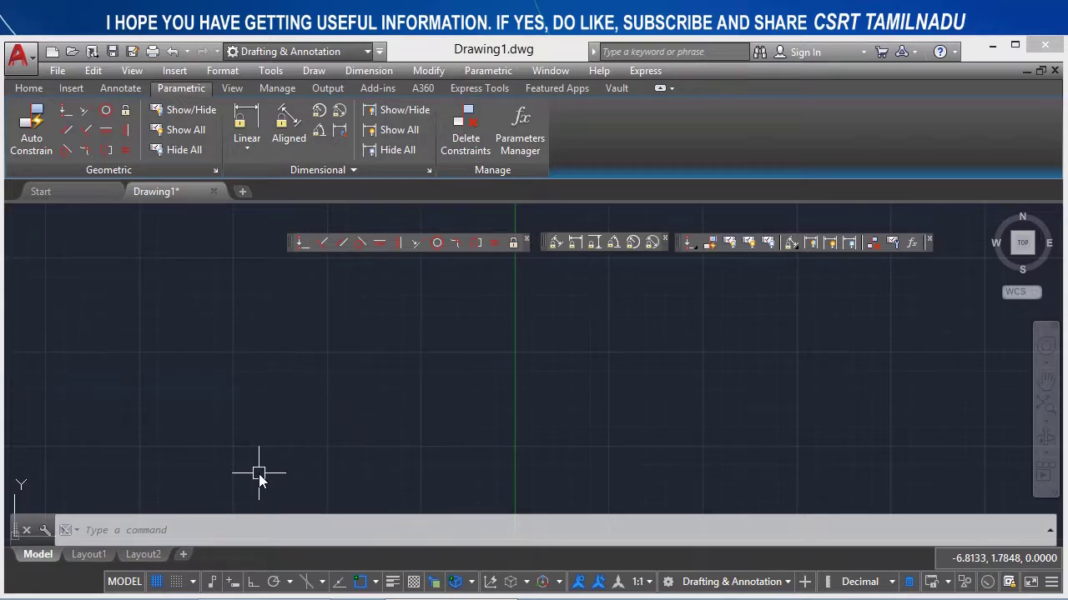
text(GCCON)
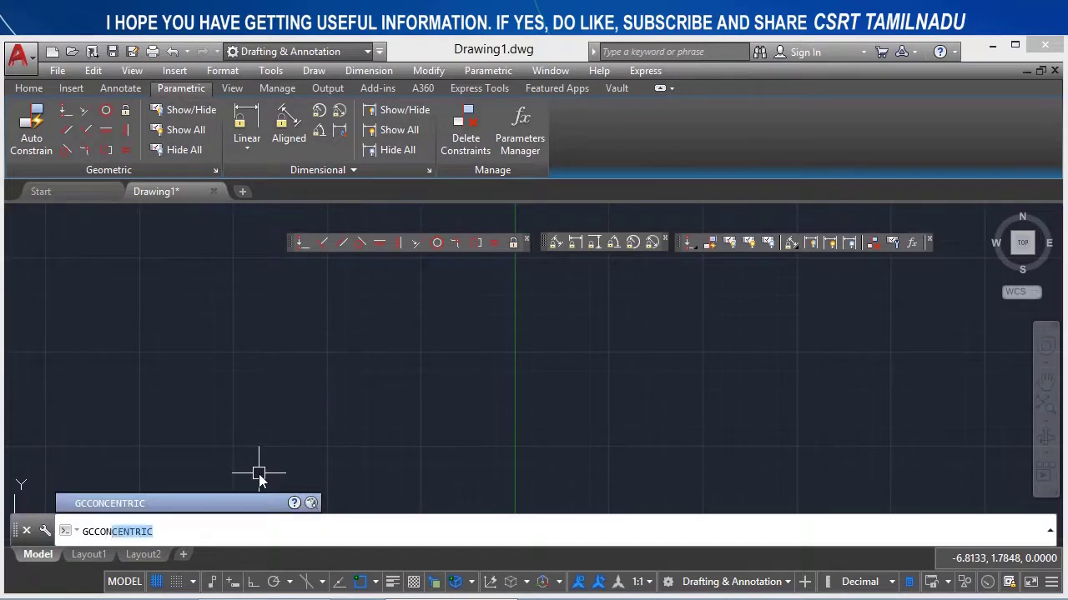
key(Return)
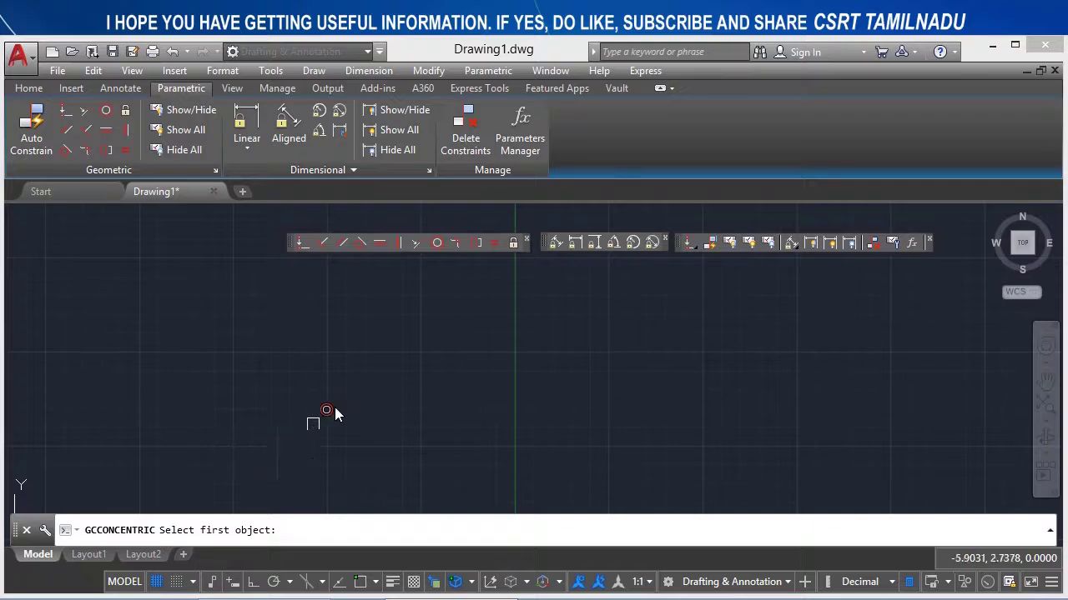
key(Escape)
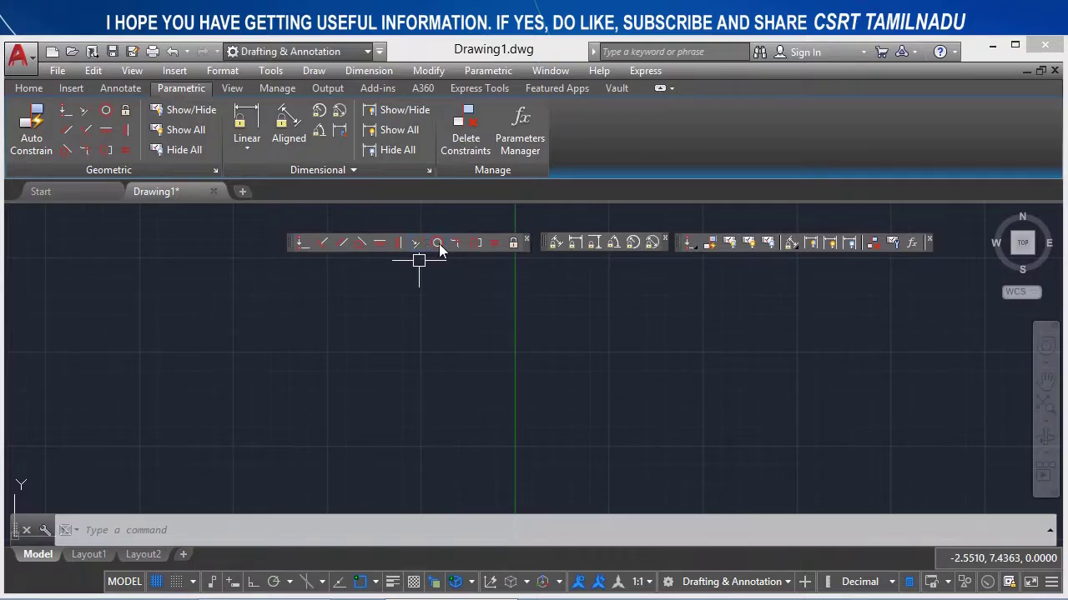
click(488, 71)
mouse_move(532, 91)
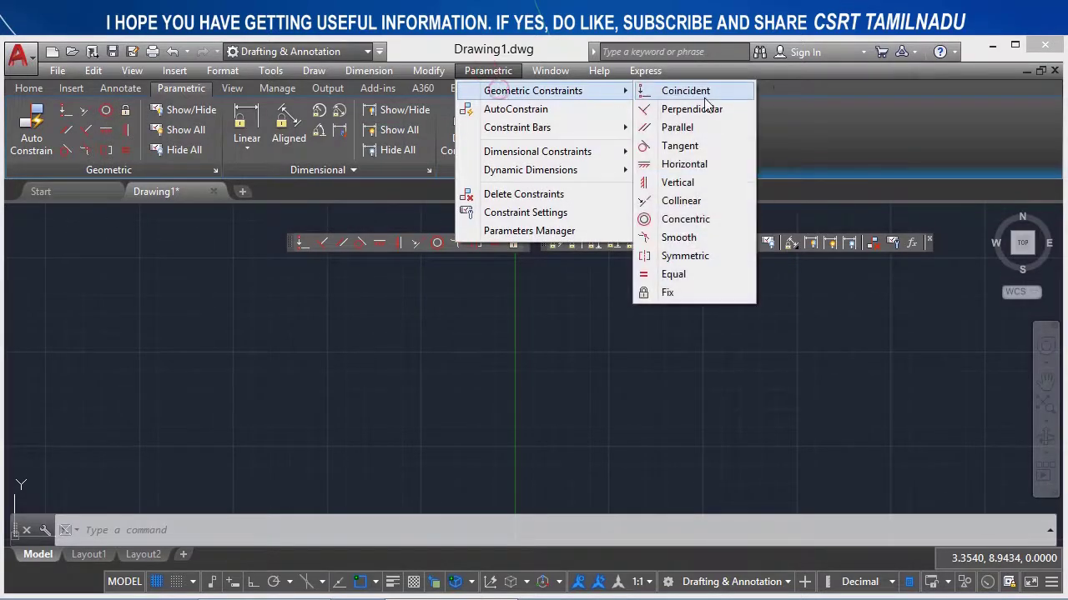
click(685, 220)
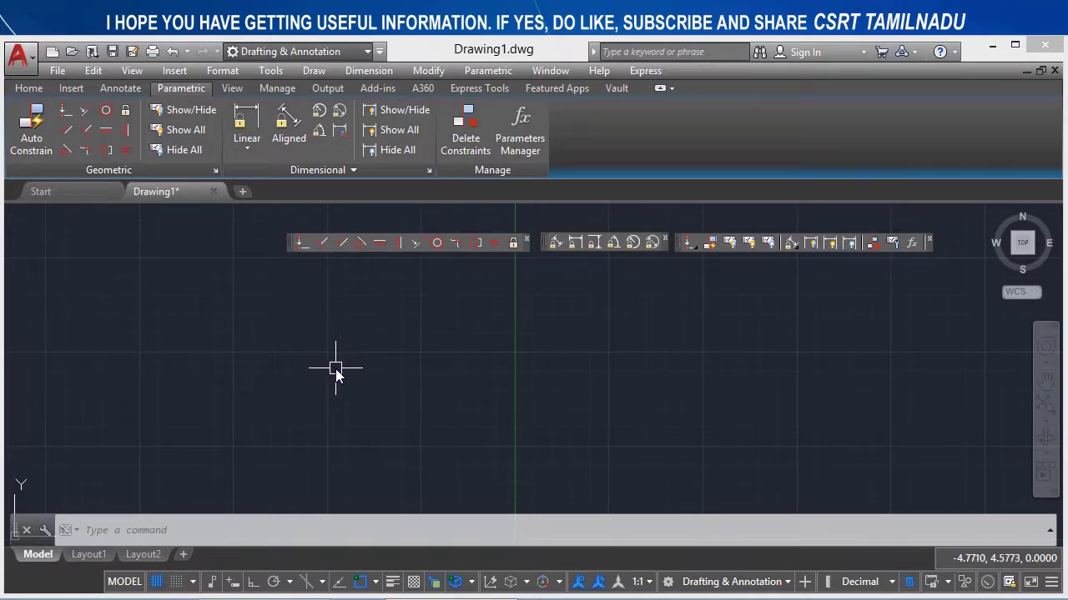
Draw a large circle and a small circle below it
text(c)
key(Return)
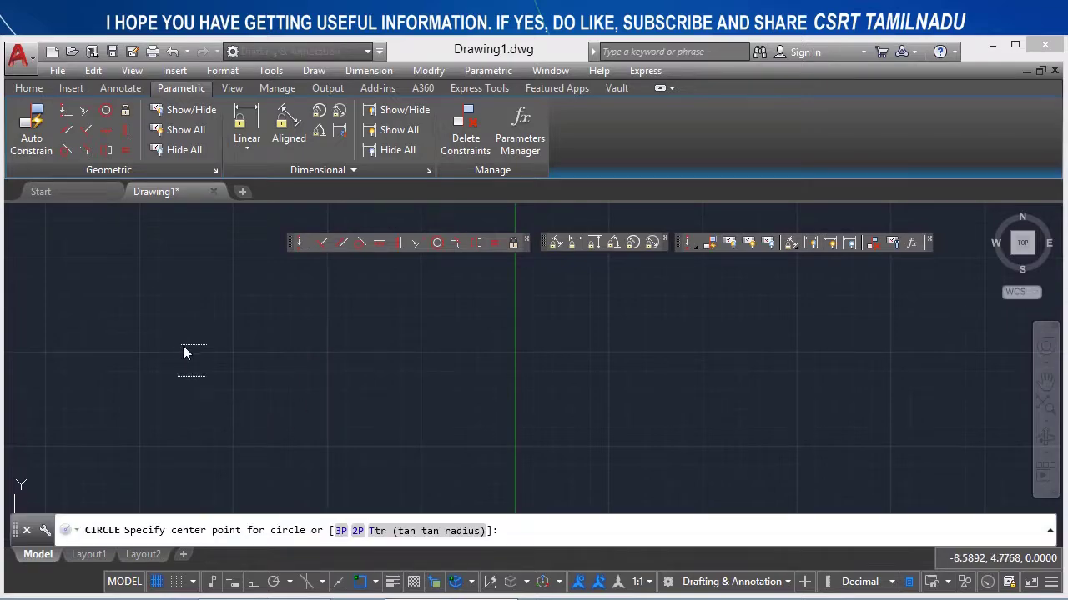
click(183, 344)
click(244, 345)
text(c)
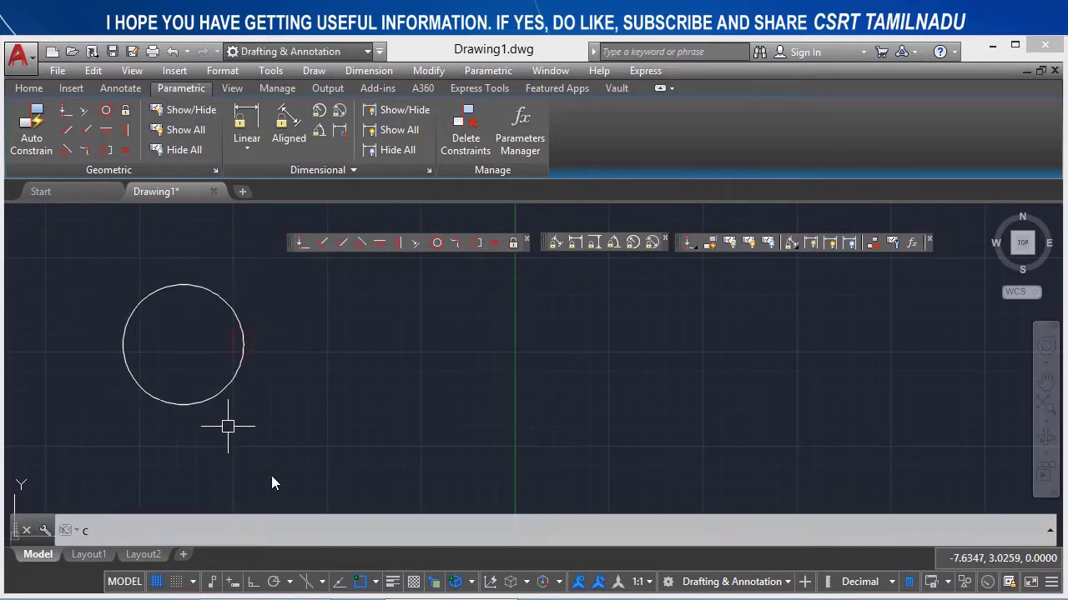
key(Return)
click(267, 450)
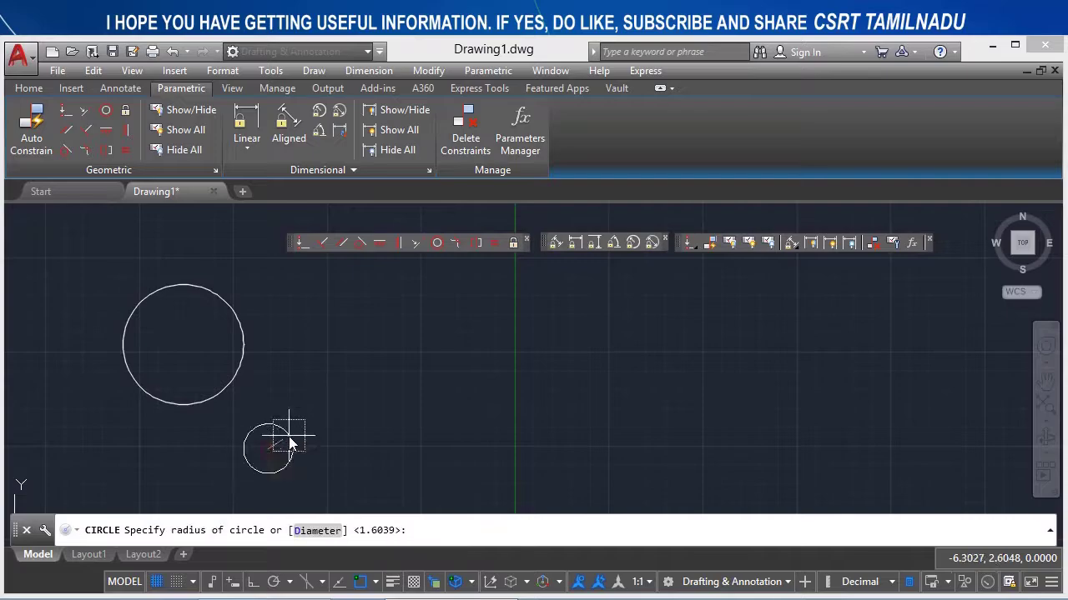
click(282, 444)
Draw a thin tilted ellipse and a larger ellipse from axis endpoints and widths
text(el)
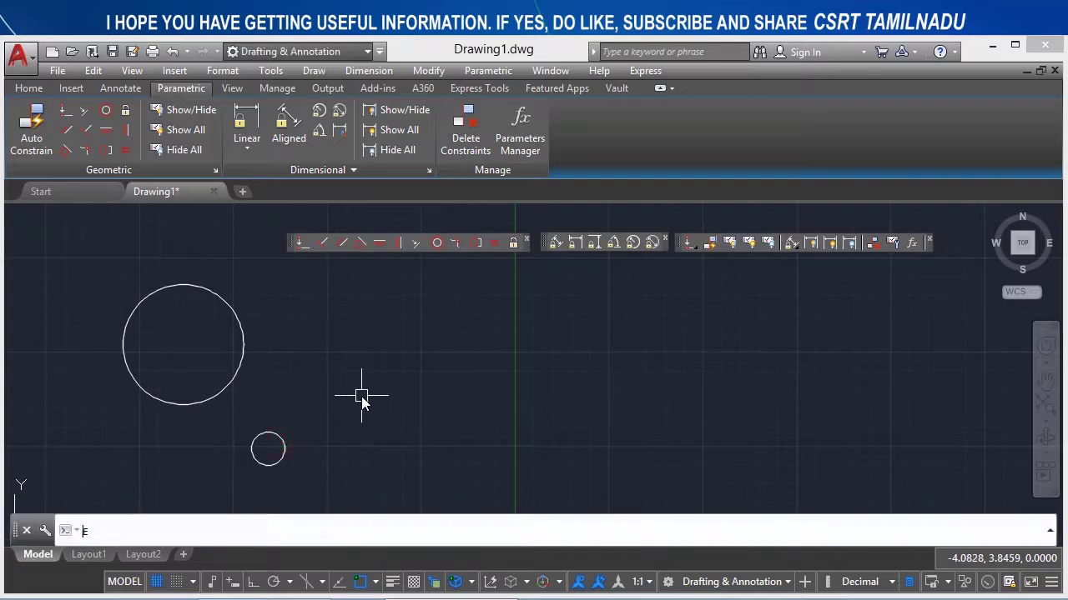
key(Return)
click(436, 359)
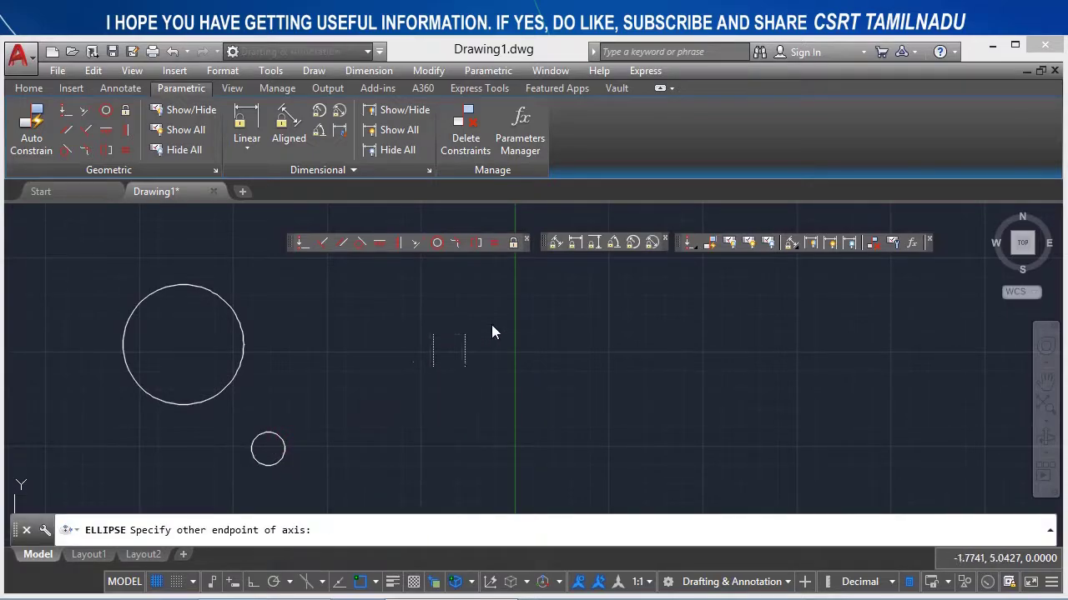
click(535, 285)
click(501, 303)
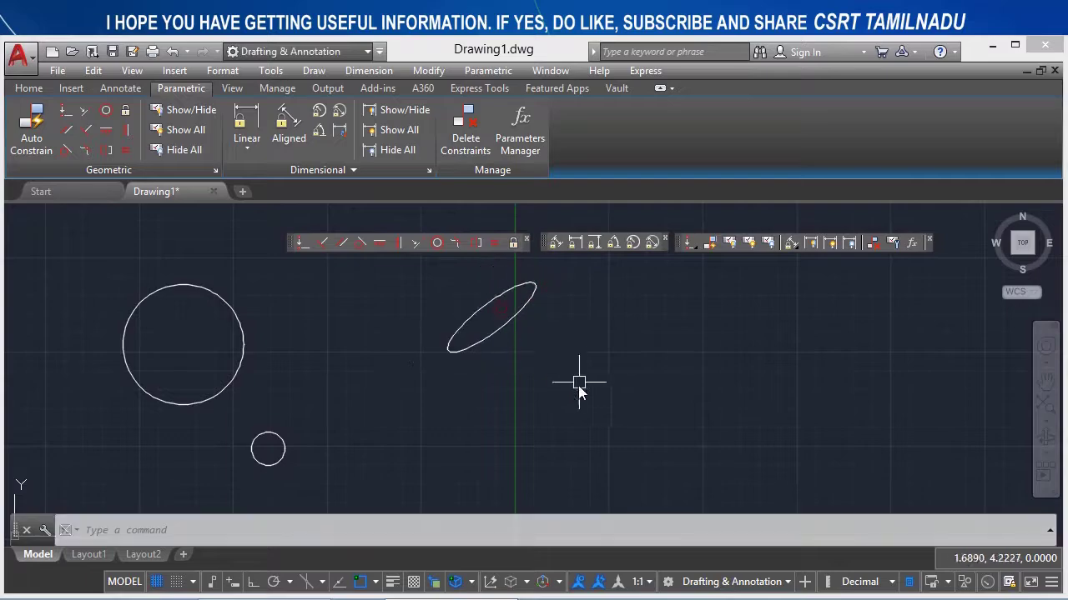
key(Return)
click(542, 407)
click(673, 325)
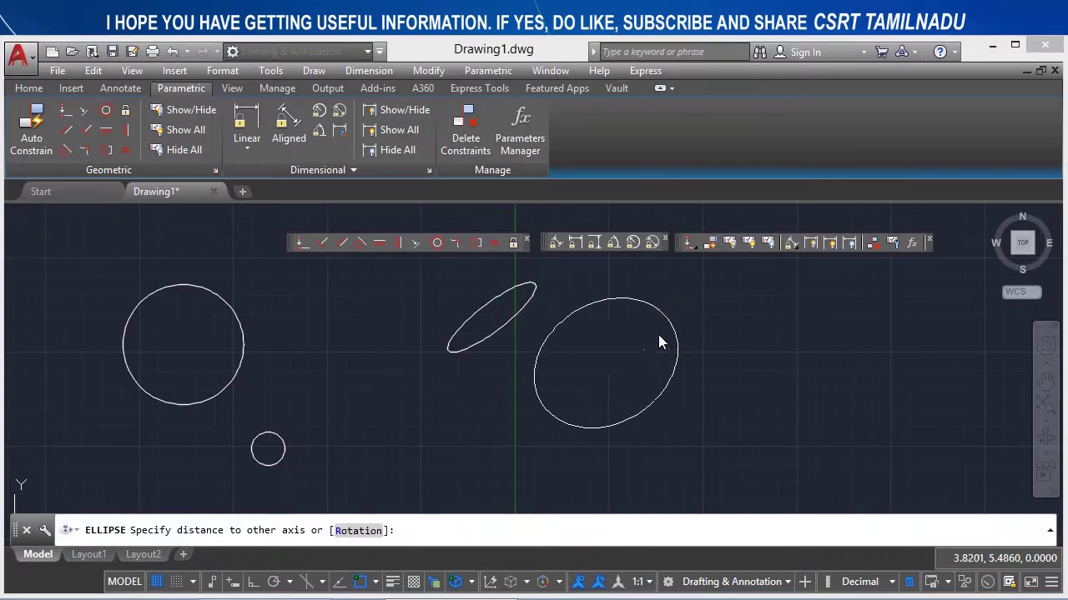
click(658, 334)
Draw a large and a small three-point arc to the right
text(ARC)
key(Return)
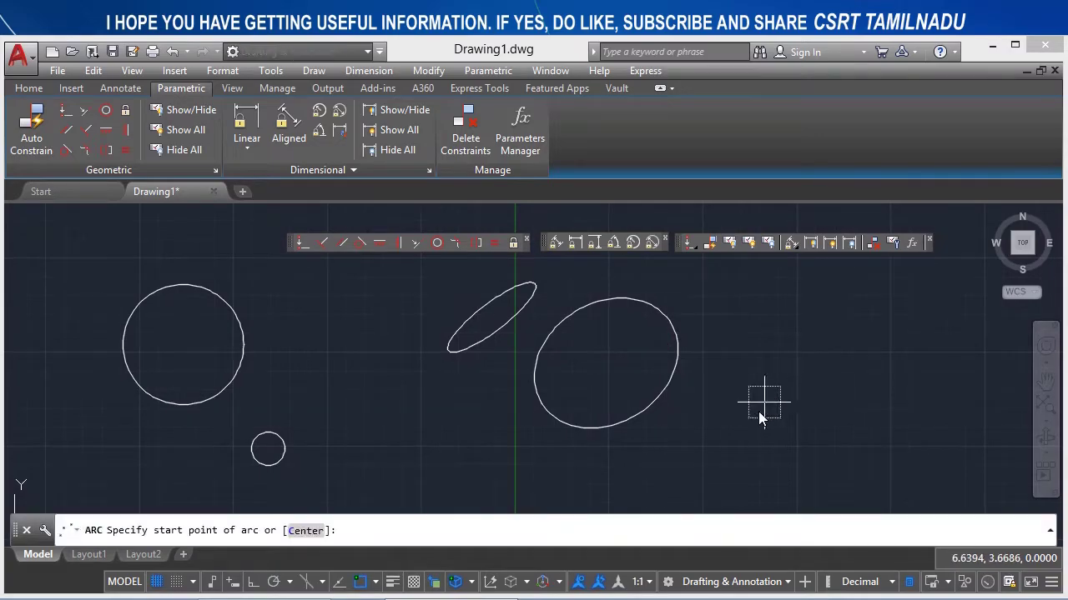
click(758, 409)
click(851, 305)
click(948, 365)
key(Return)
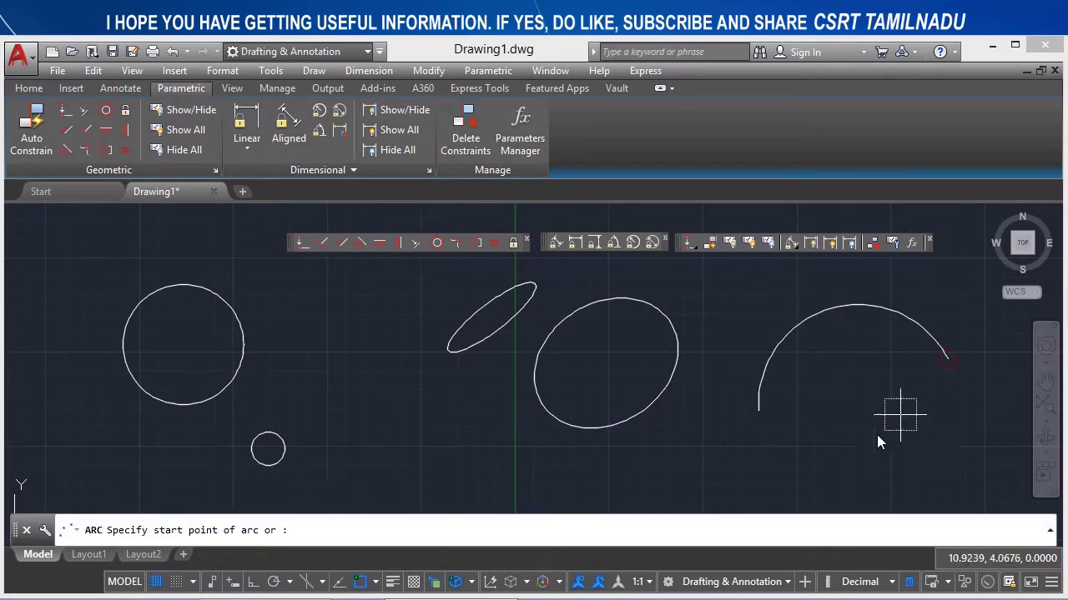
click(875, 433)
click(868, 374)
click(920, 387)
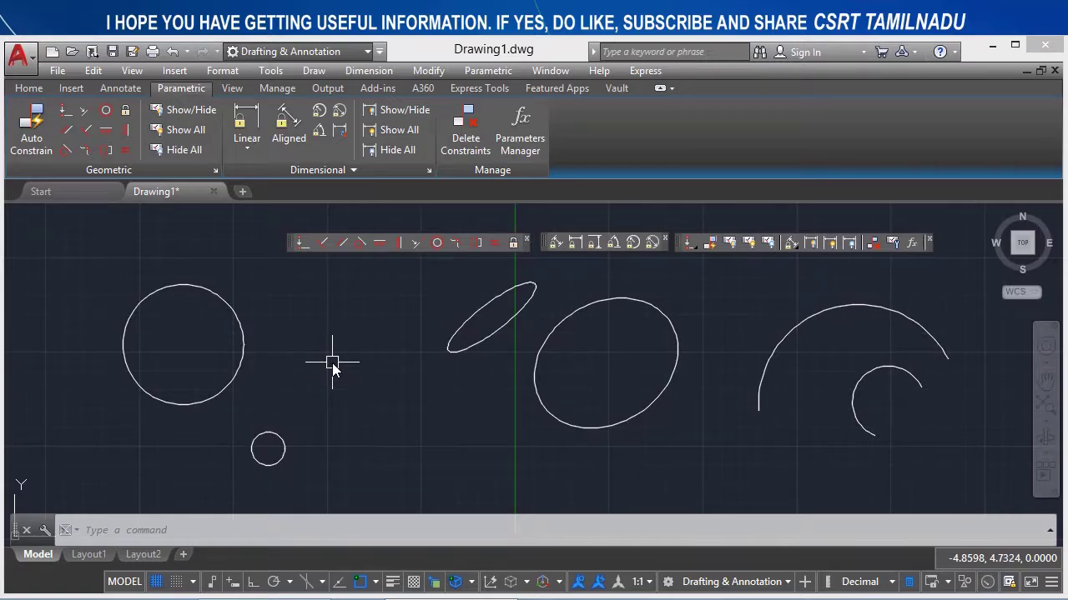
Constrain the thin ellipse to be concentric with the large circle
text(GCCO)
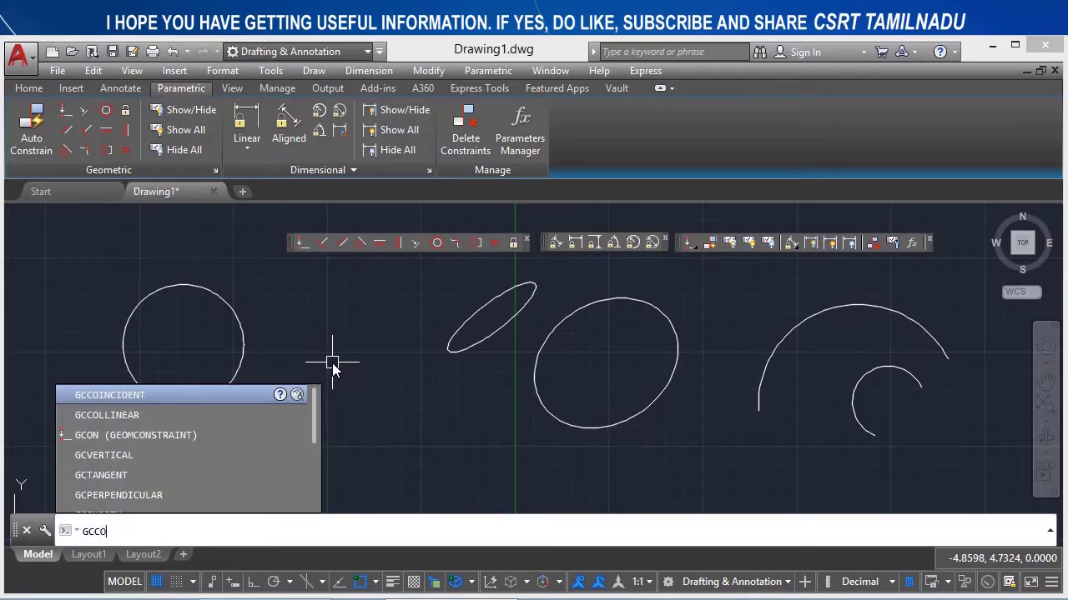
text(n)
key(Return)
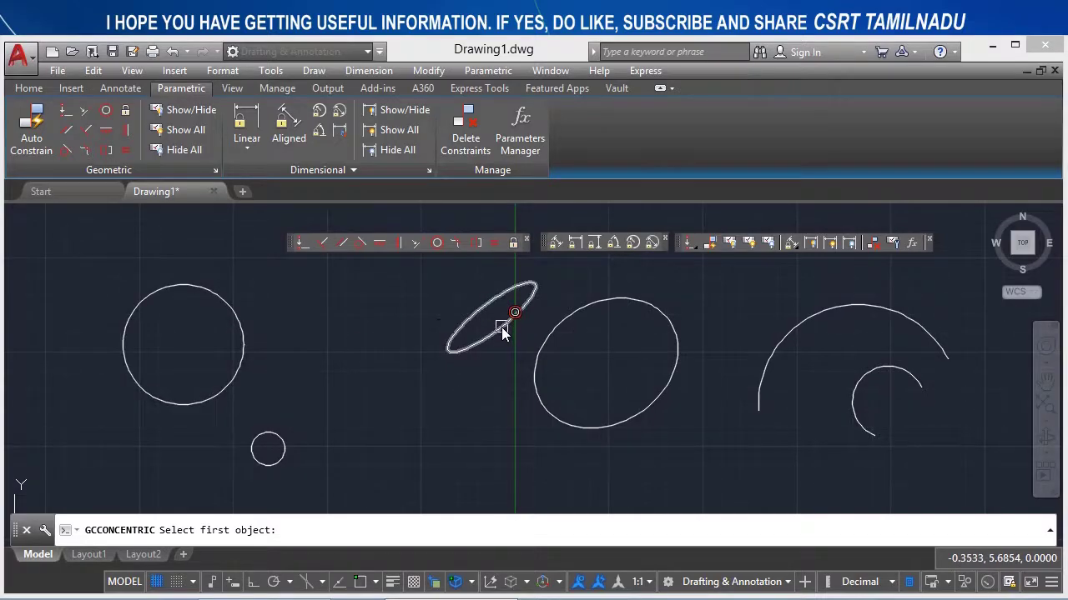
click(241, 318)
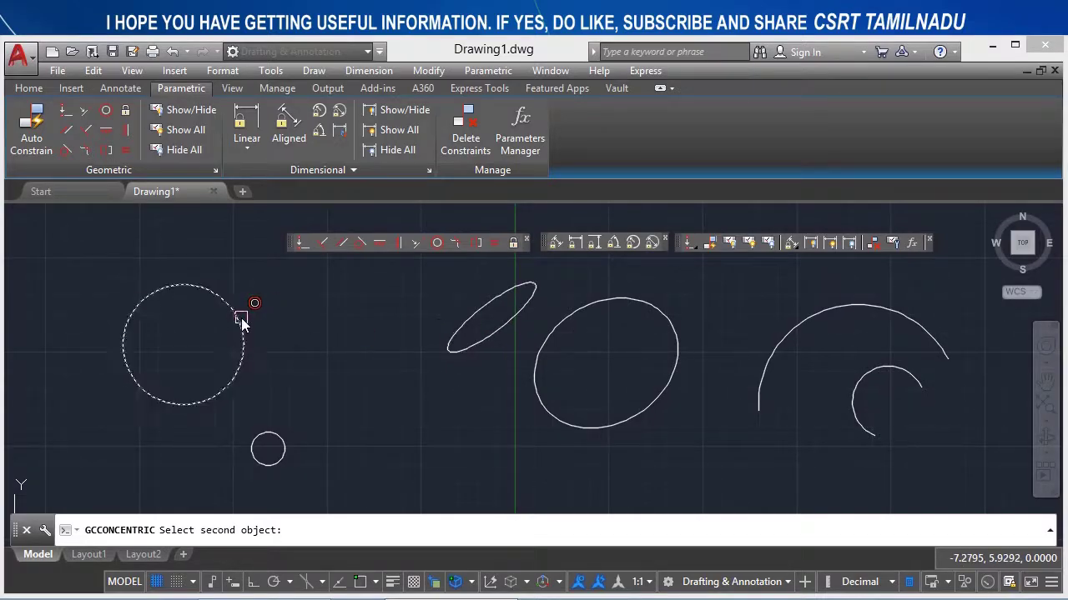
click(466, 346)
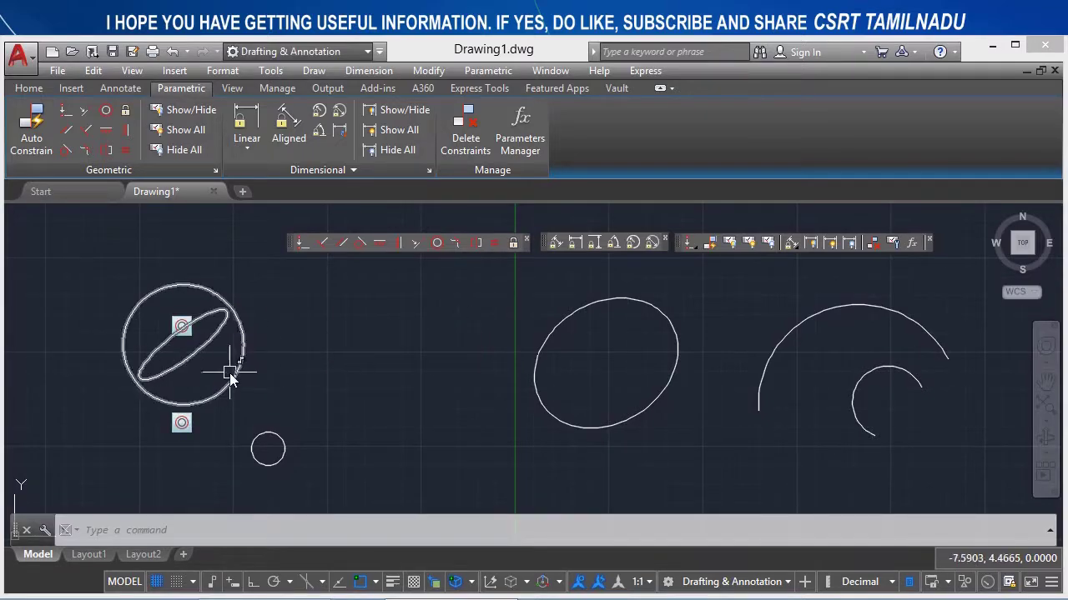
Drag the large circle's centre grip to move it and its ellipse to a new spot
middle_drag(250, 371, 401, 358)
click(399, 357)
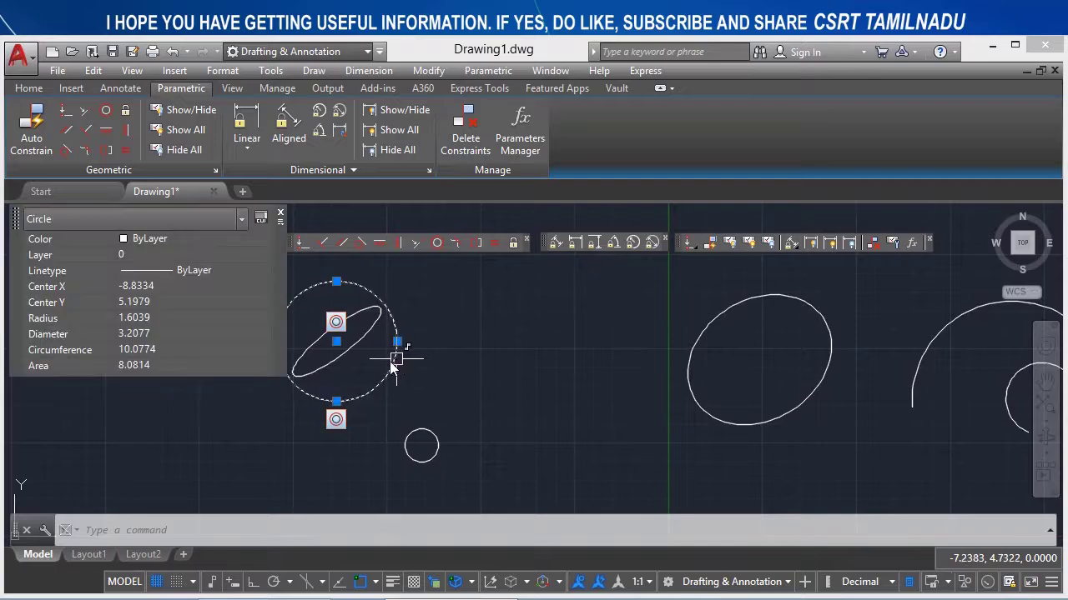
click(336, 341)
click(483, 347)
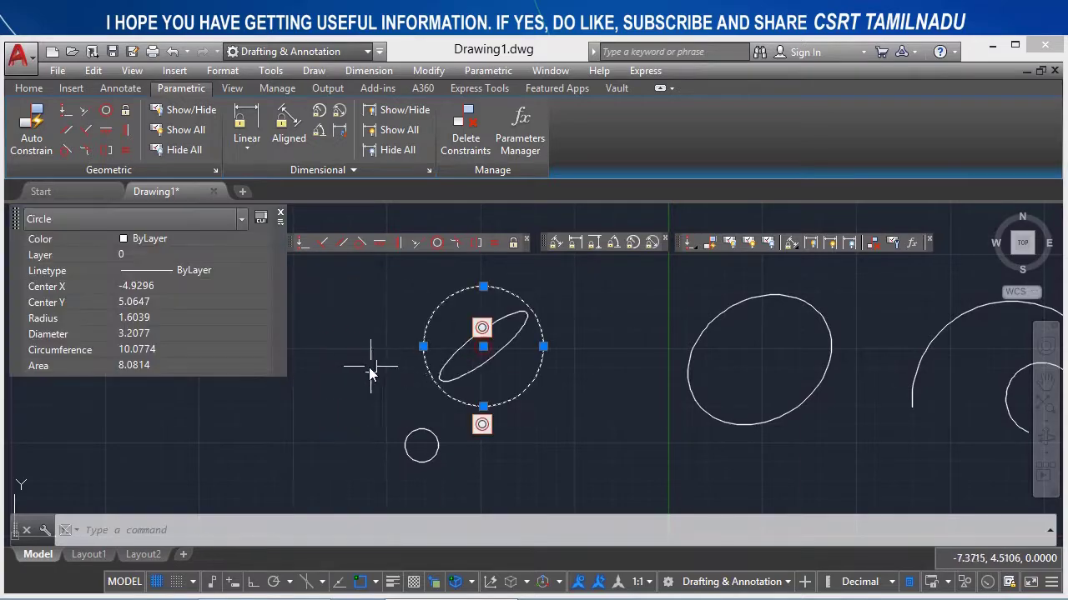
click(501, 389)
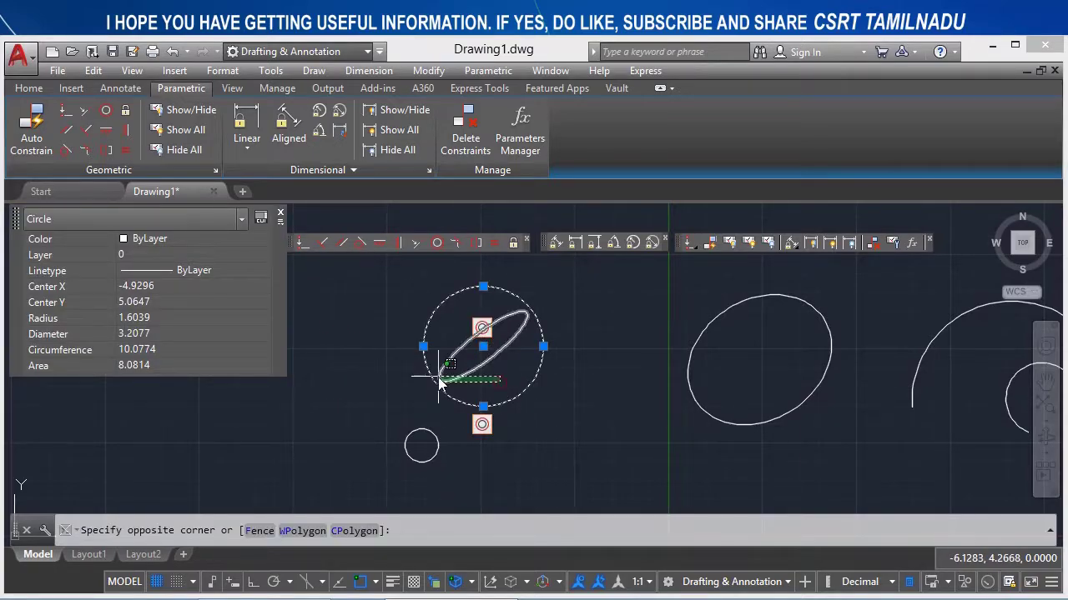
click(435, 375)
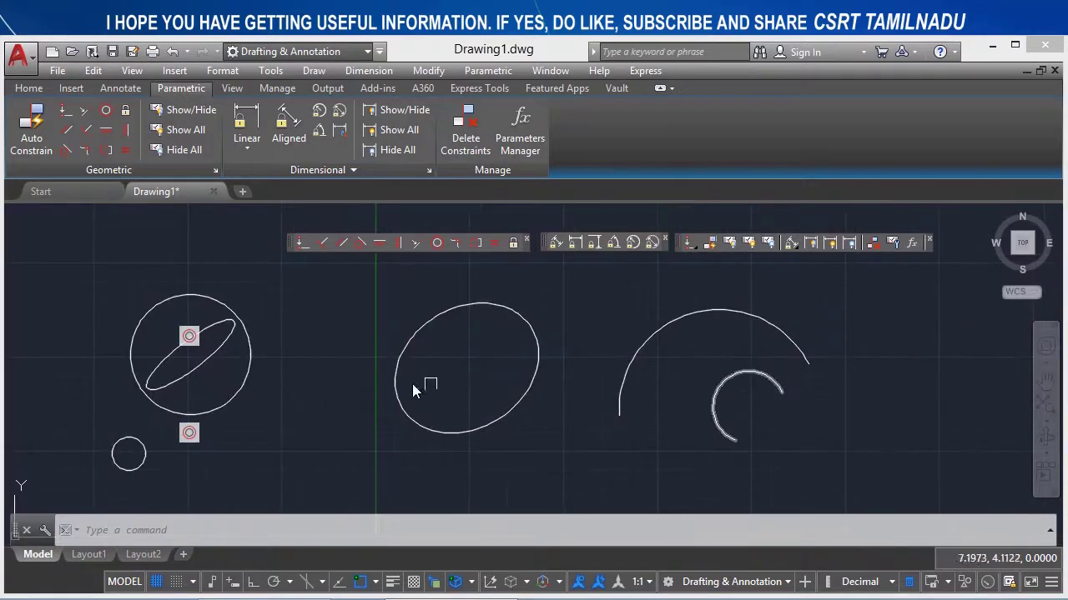
Make the small arc concentric with the larger ellipse
click(437, 244)
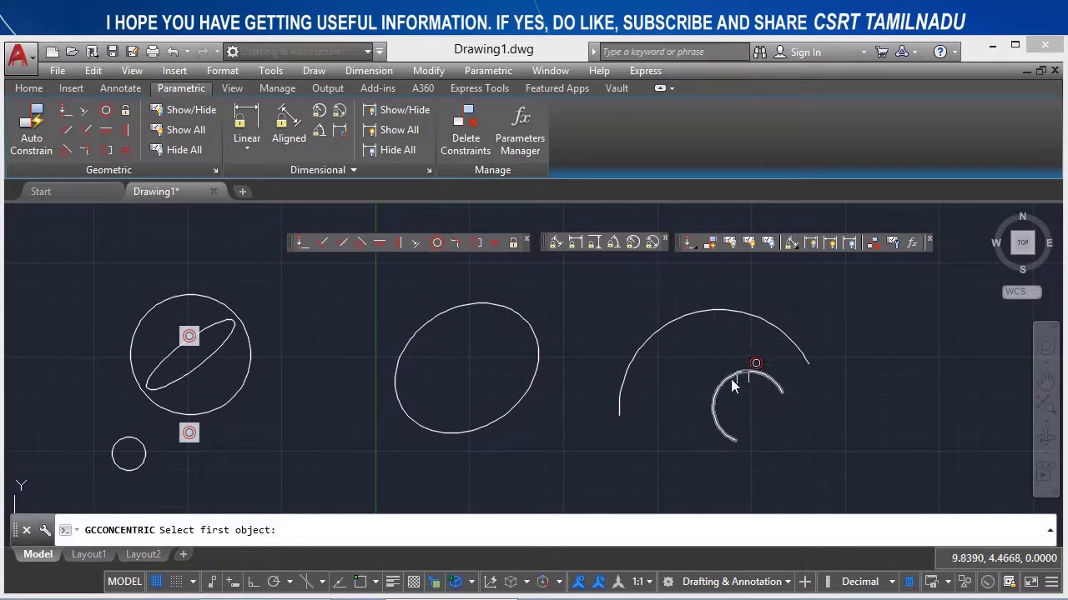
click(527, 328)
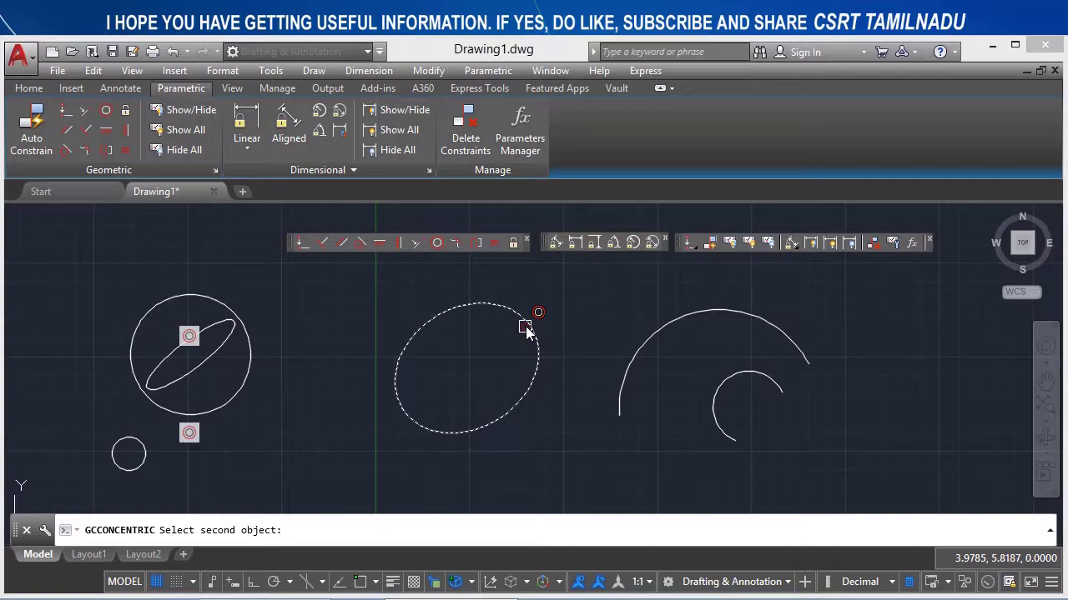
click(729, 386)
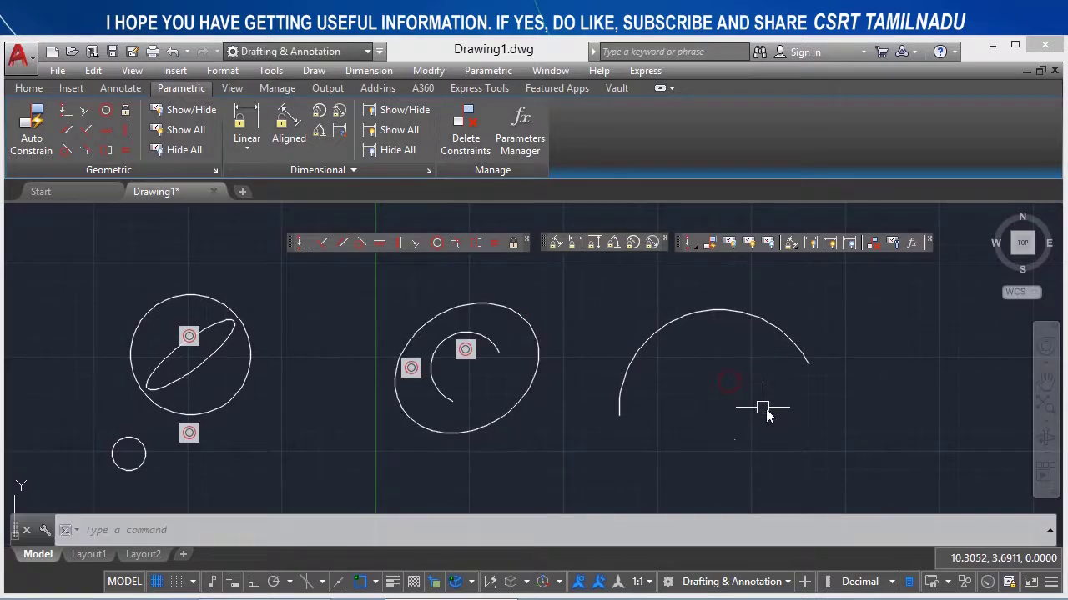
click(524, 409)
click(455, 401)
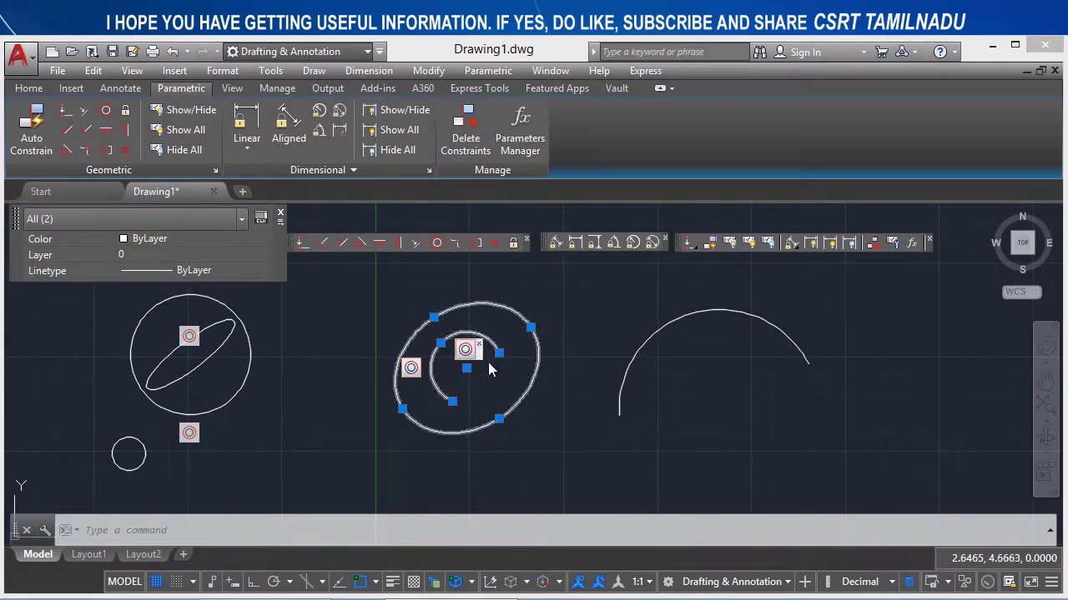
Drag the ellipse's centre grip to move the ellipse and arc down-right together
key(Escape)
click(548, 357)
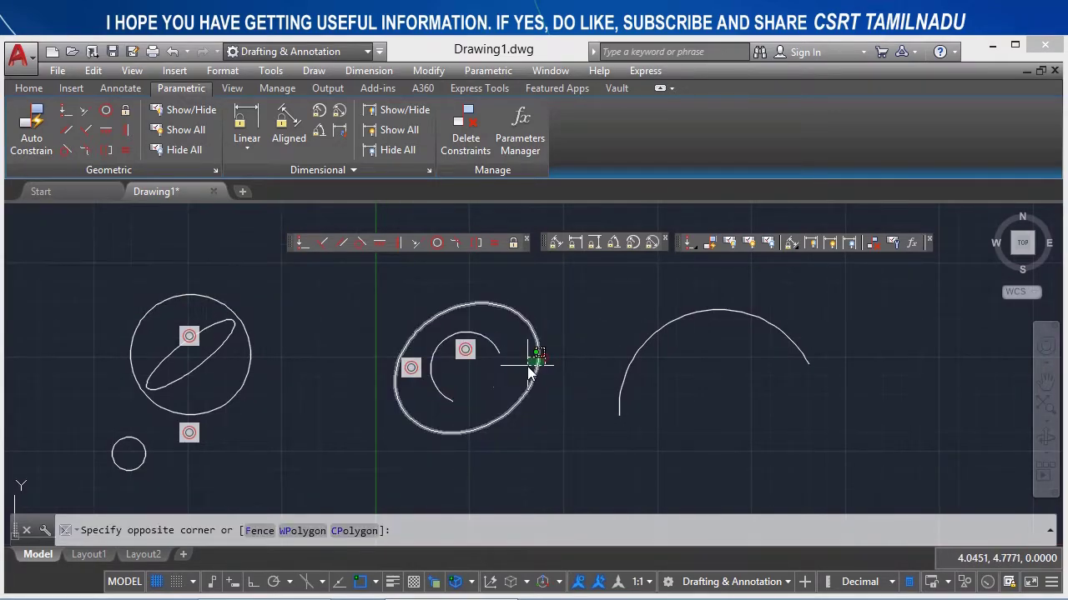
click(489, 369)
click(467, 370)
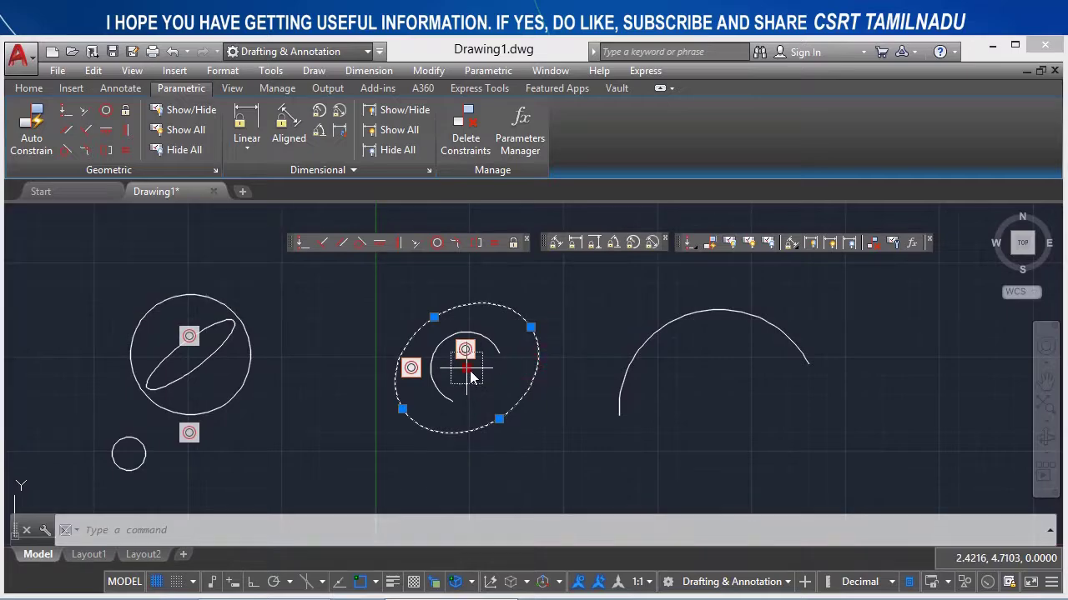
click(564, 432)
key(Escape)
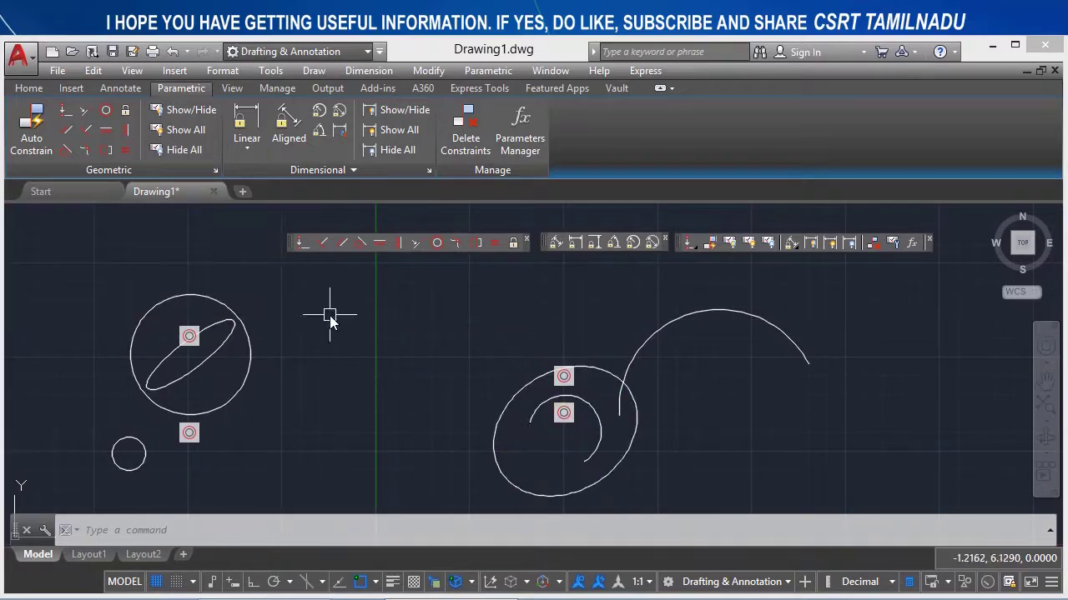